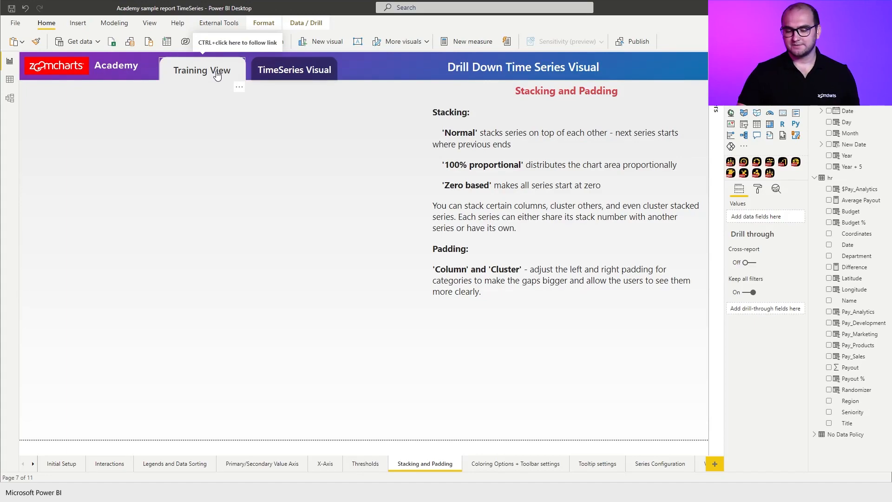
- Add a Drill Down TimeSeries PRO visual and enlarge it to fill the empty area beside the Stacking and Padding text
{"action": "left_click", "coordinate": [259, 163]}
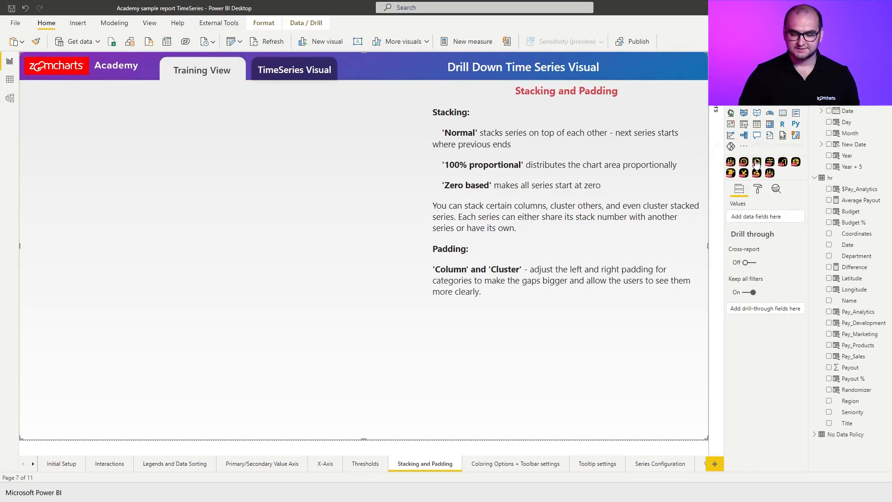
{"action": "left_click", "coordinate": [769, 172]}
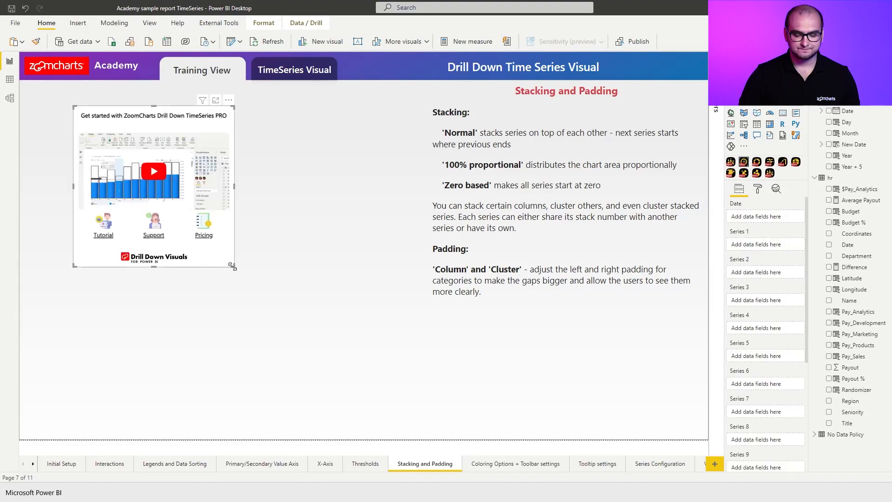
{"action": "left_click_drag", "start_coordinate": [234, 266], "coordinate": [413, 399]}
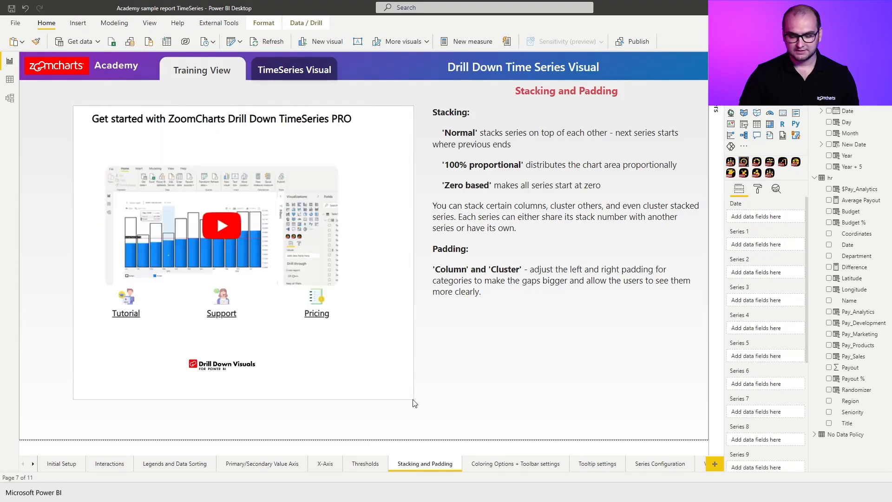
- Turn off the background and the title of the TimeSeries visual
{"action": "left_click", "coordinate": [758, 192]}
{"action": "left_click", "coordinate": [788, 259]}
{"action": "left_click", "coordinate": [784, 242]}
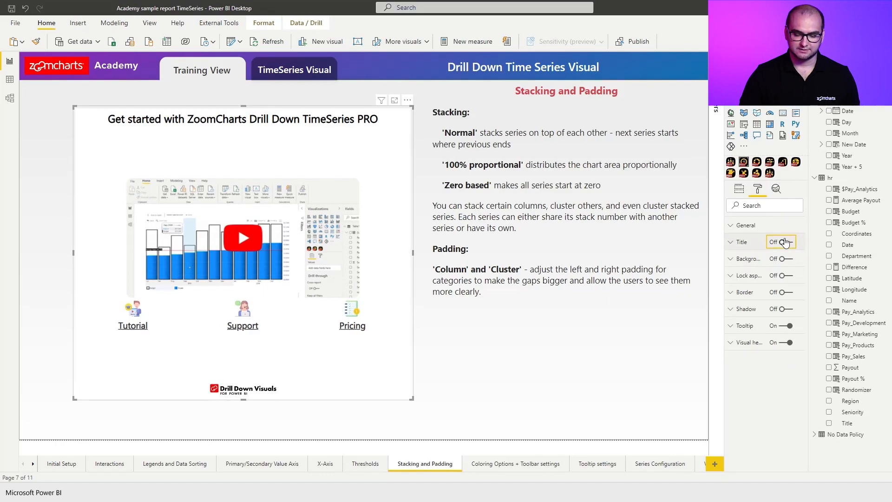
- Assign New Date as the visual's date, Payout as Series 1 and Budget as Series 2
{"action": "left_click", "coordinate": [739, 188]}
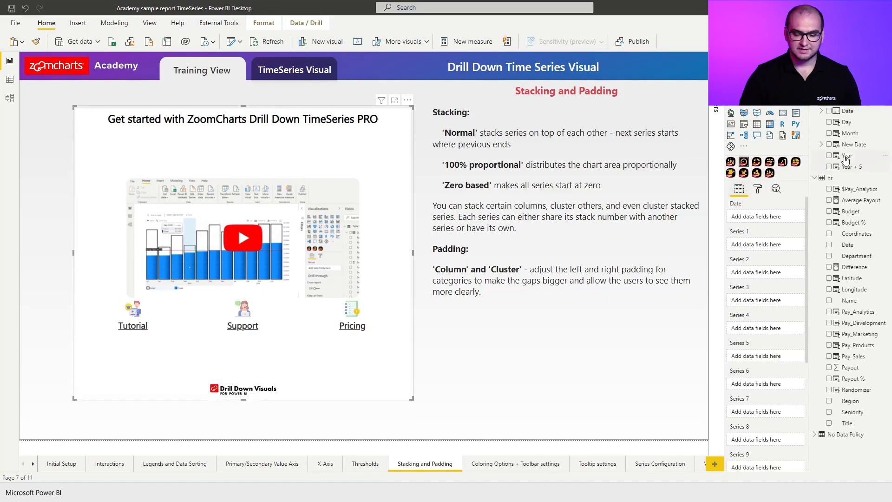
{"action": "left_click_drag", "start_coordinate": [847, 147], "coordinate": [772, 221]}
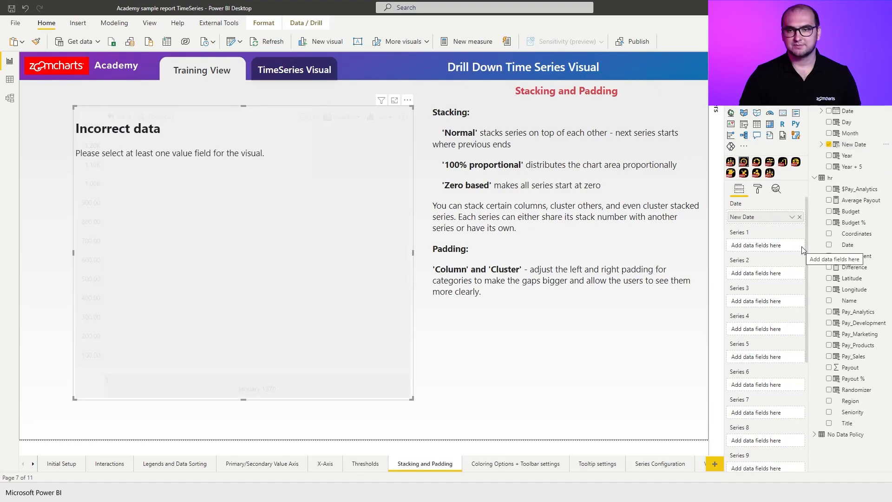
{"action": "left_click_drag", "start_coordinate": [855, 373], "coordinate": [762, 246]}
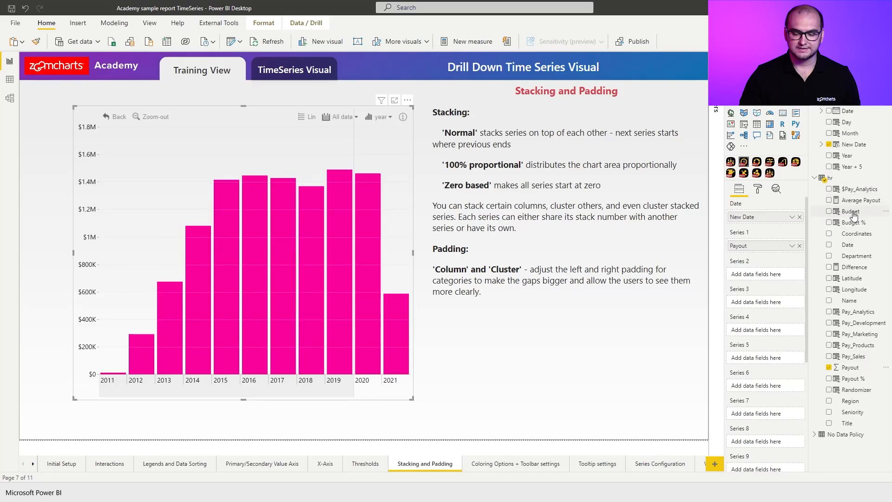
{"action": "left_click_drag", "start_coordinate": [854, 215], "coordinate": [767, 274]}
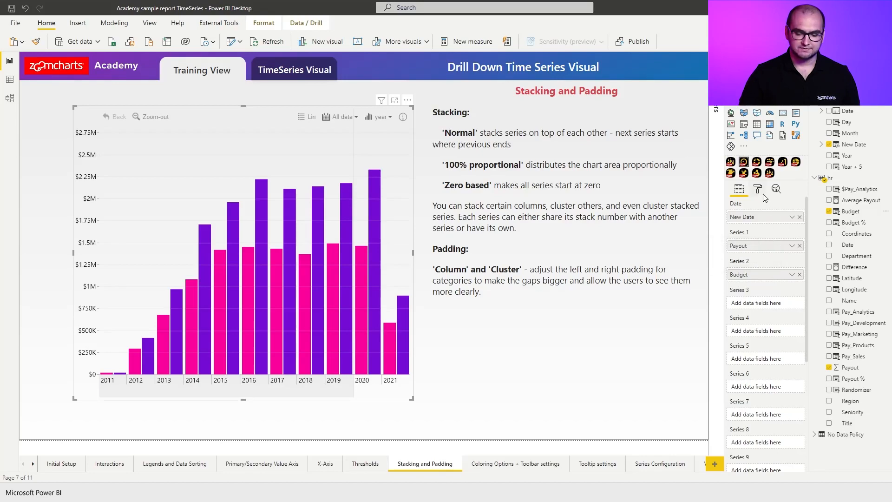
- Assign the Budget series (Series 2) to Stack 1 in its formatting settings
{"action": "left_click", "coordinate": [759, 189]}
{"action": "scroll", "coordinate": [758, 339], "scroll_direction": "down", "scroll_amount": 5}
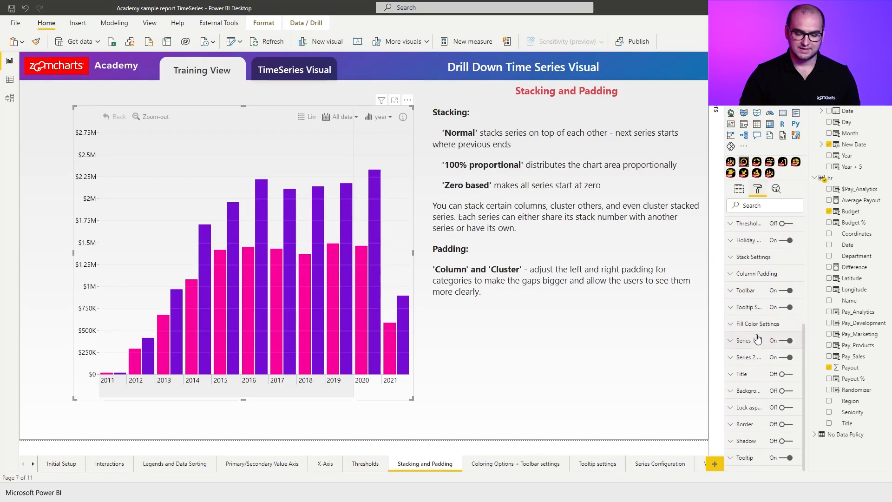
{"action": "left_click", "coordinate": [758, 357]}
{"action": "scroll", "coordinate": [758, 310], "scroll_direction": "down", "scroll_amount": 3}
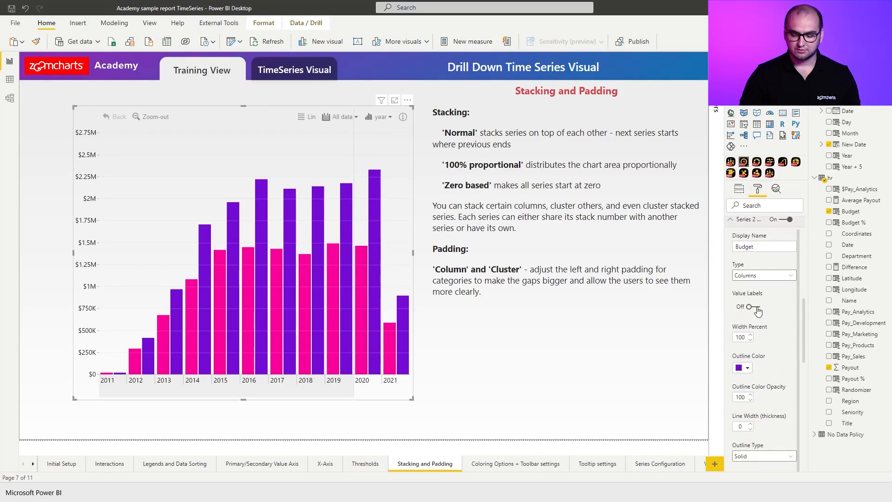
{"action": "scroll", "coordinate": [762, 310], "scroll_direction": "down", "scroll_amount": 4}
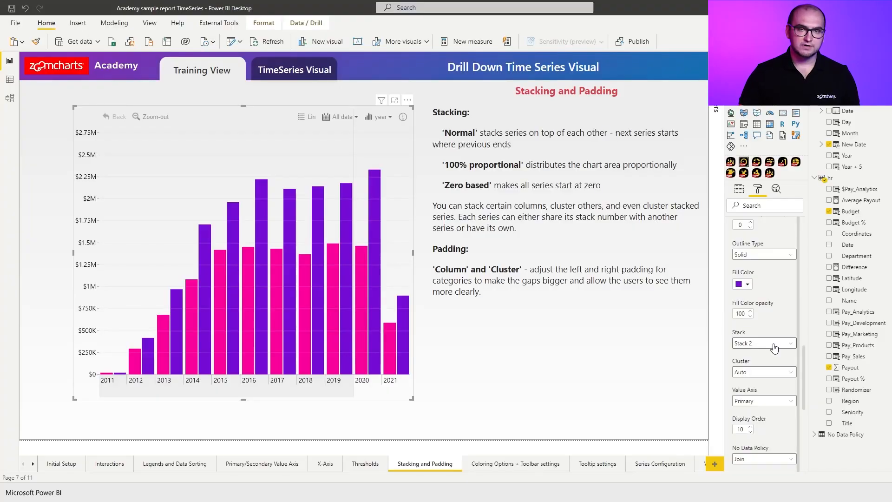
{"action": "left_click", "coordinate": [774, 349]}
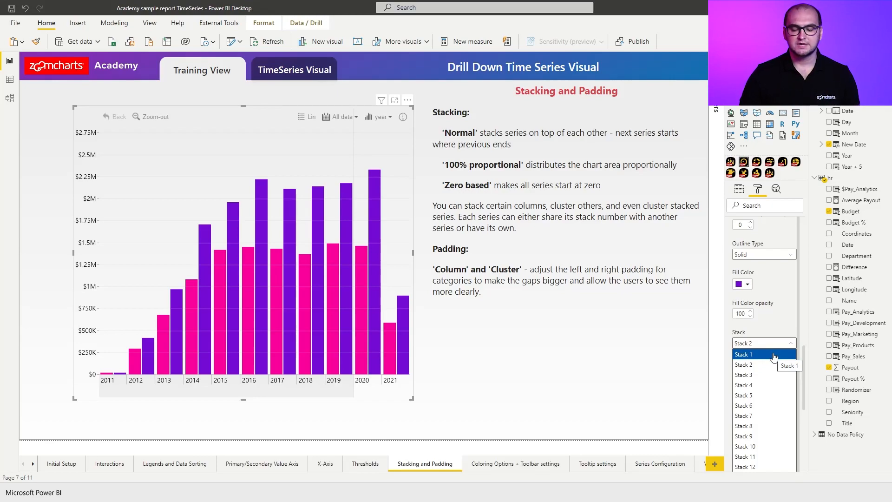
{"action": "left_click", "coordinate": [773, 355]}
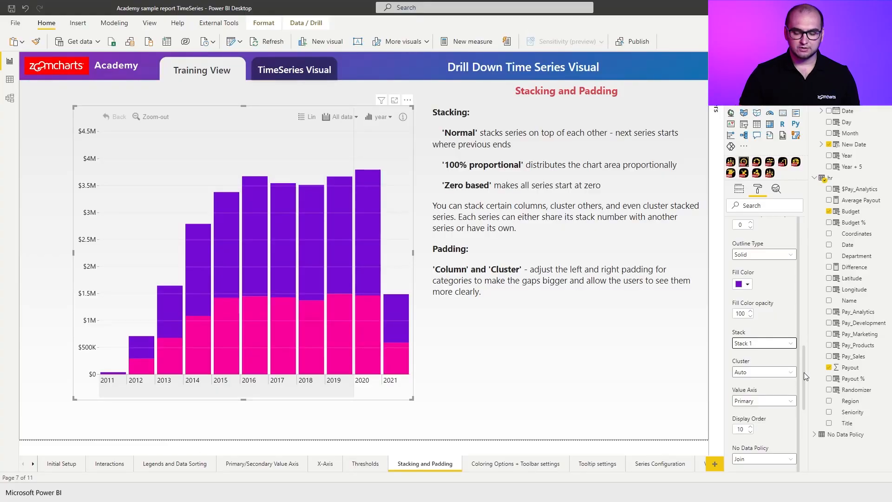
- Try the 100% proportional stack mode on the chart, and set the mode to Zero based
{"action": "left_click_drag", "start_coordinate": [804, 373], "coordinate": [803, 286]}
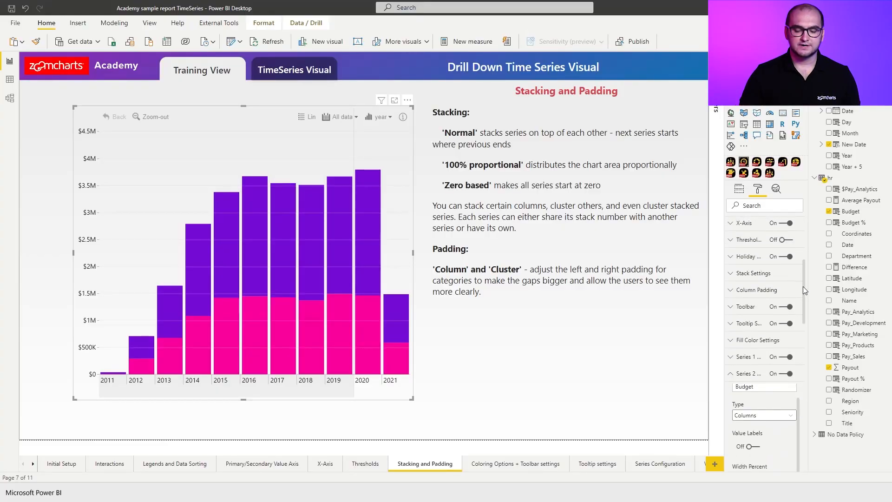
{"action": "left_click", "coordinate": [739, 279]}
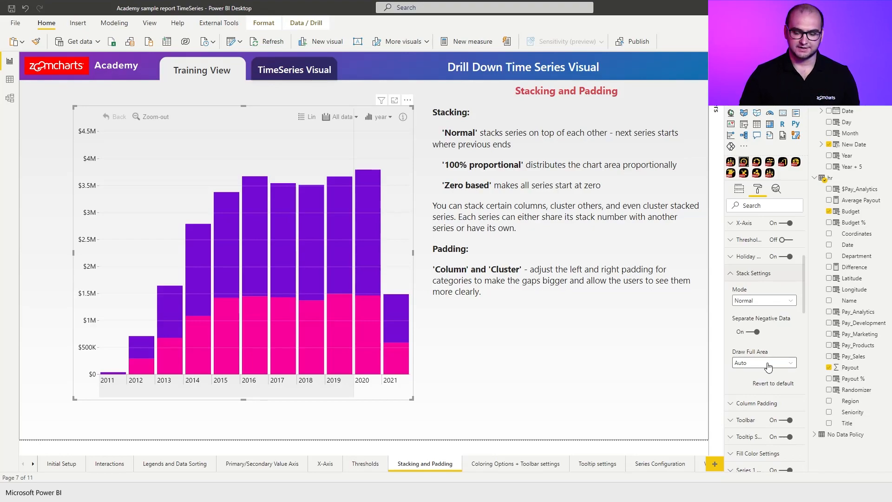
{"action": "left_click", "coordinate": [766, 301]}
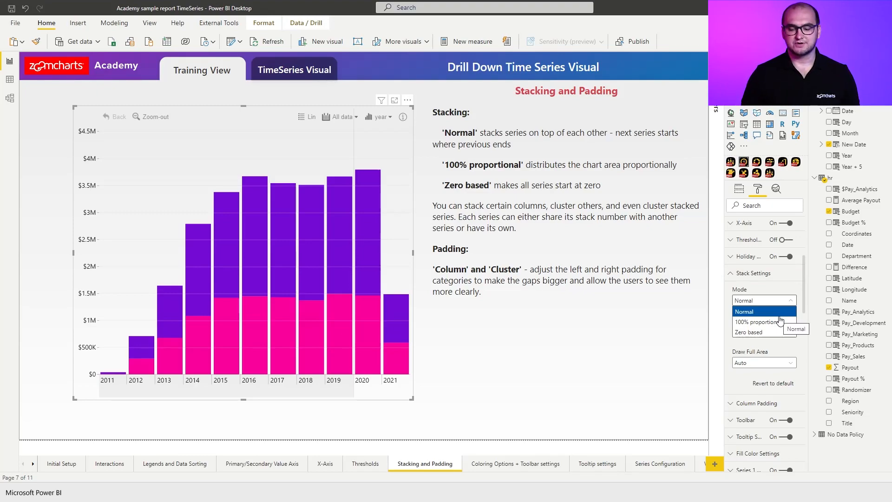
{"action": "left_click", "coordinate": [780, 321]}
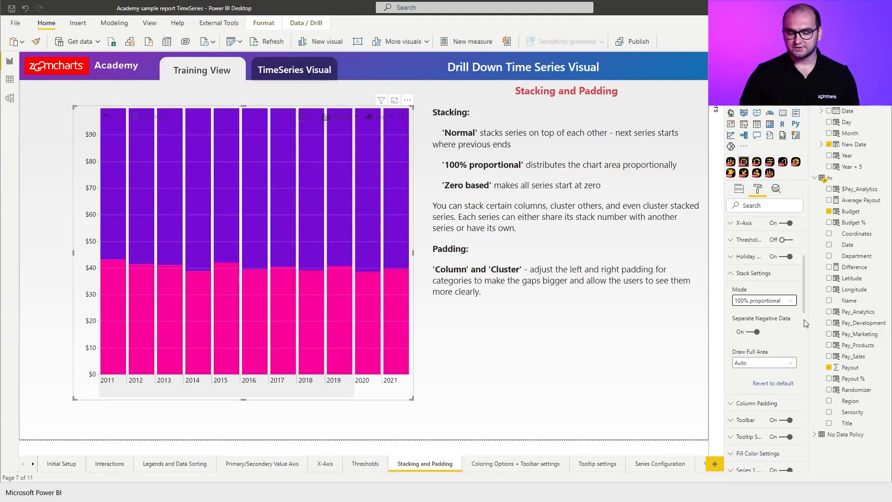
{"action": "left_click", "coordinate": [790, 303]}
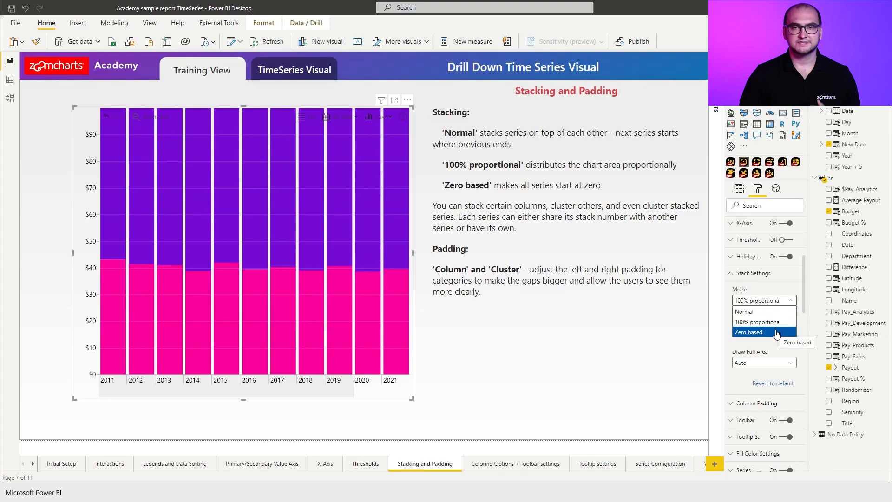
{"action": "left_click", "coordinate": [776, 332]}
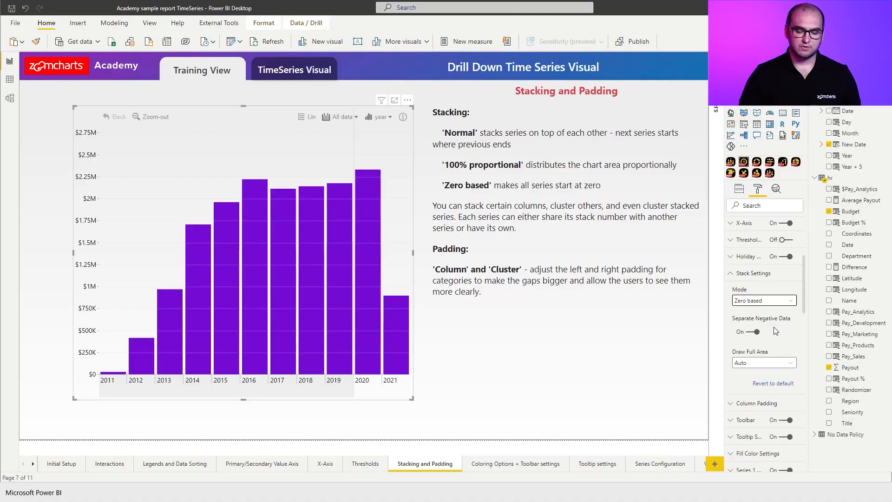
- Lower the Budget series' display order to 9 so that it is drawn behind the Payout columns
{"action": "scroll", "coordinate": [767, 334], "scroll_direction": "down", "scroll_amount": 5}
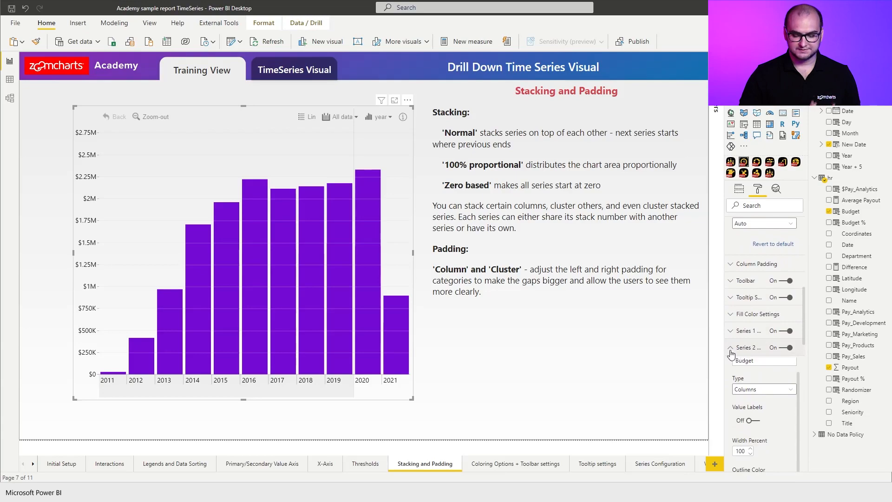
{"action": "scroll", "coordinate": [753, 360], "scroll_direction": "down", "scroll_amount": 10}
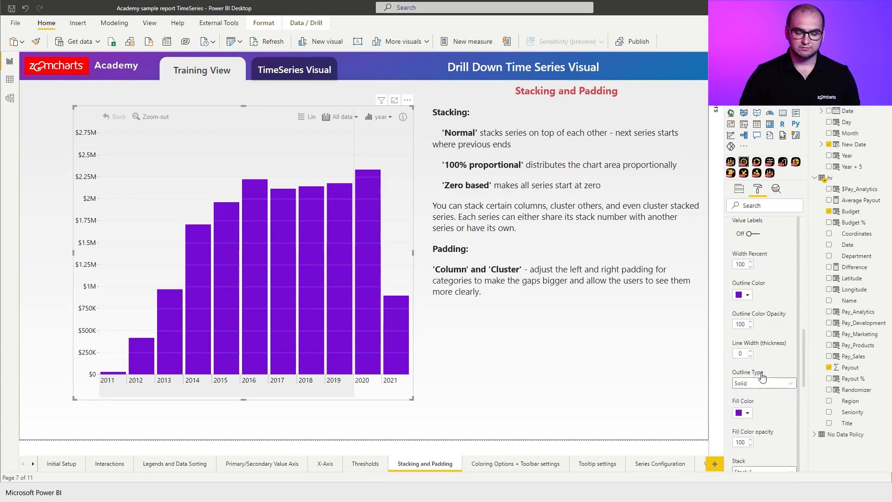
{"action": "scroll", "coordinate": [758, 384], "scroll_direction": "down", "scroll_amount": 1}
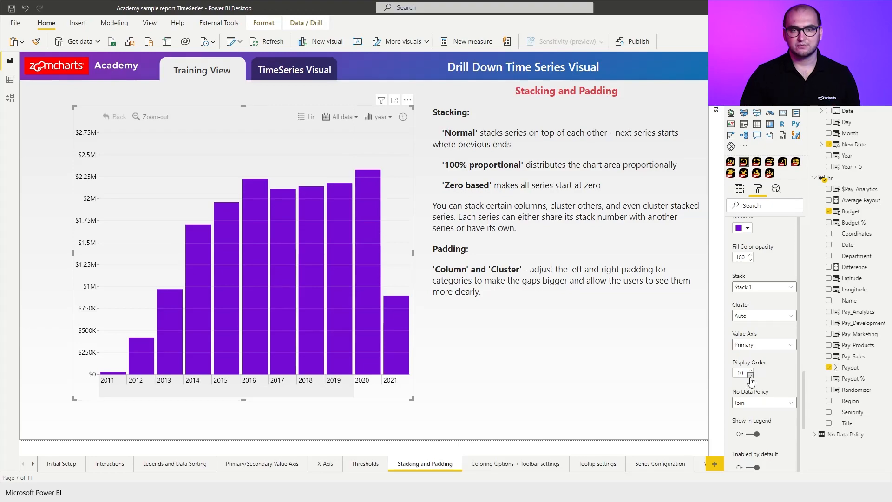
{"action": "left_click", "coordinate": [750, 376]}
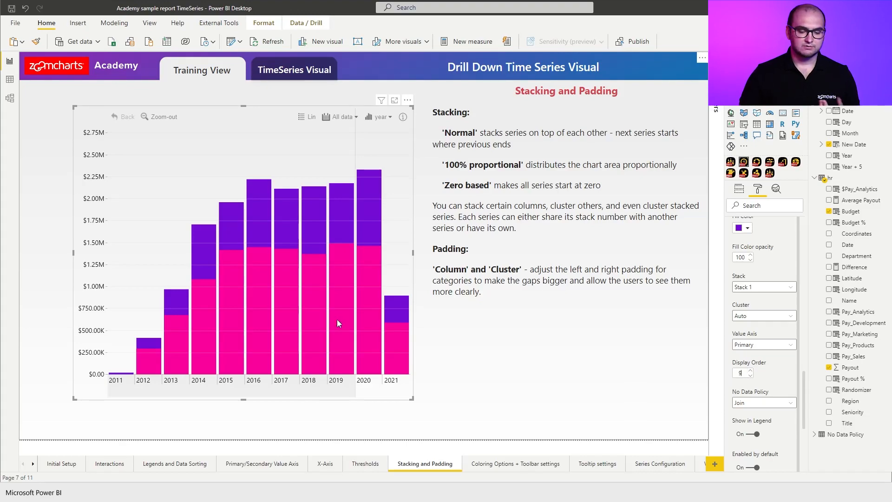
{"action": "mouse_move", "coordinate": [309, 319]}
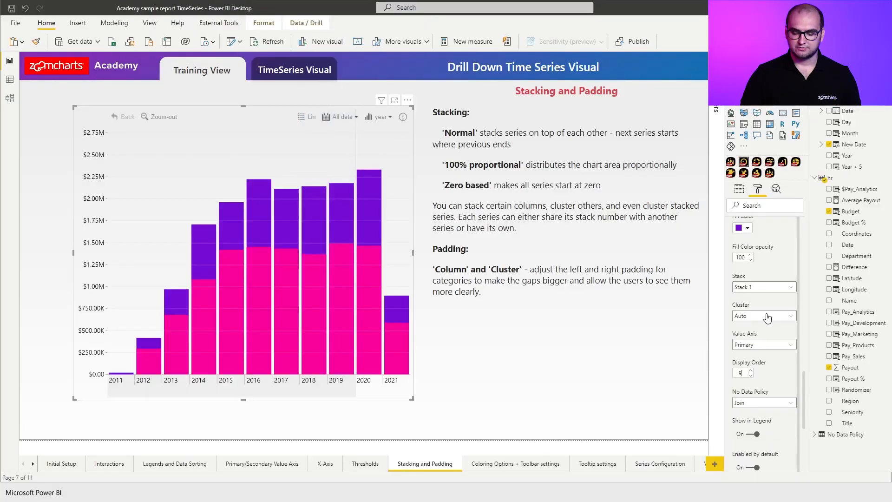
- Set the column width percent of the Payout series (Series 1) to 50
{"action": "scroll", "coordinate": [761, 312], "scroll_direction": "up", "scroll_amount": 10}
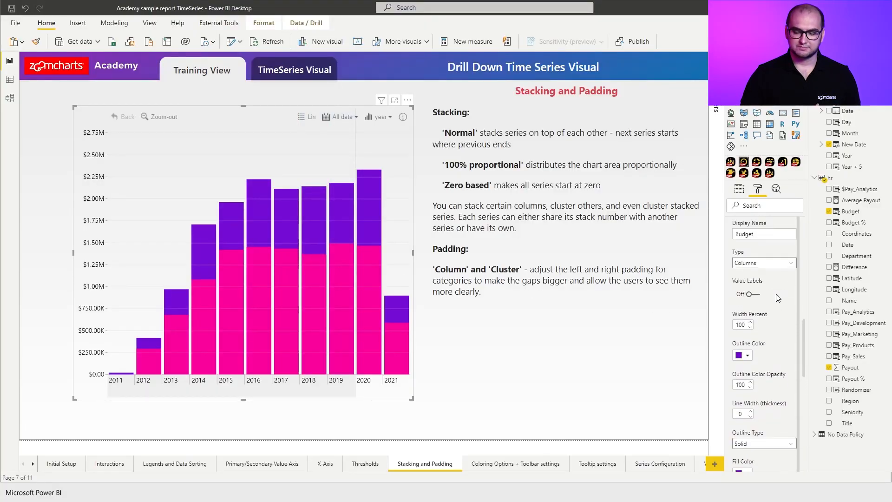
{"action": "left_click", "coordinate": [742, 257]}
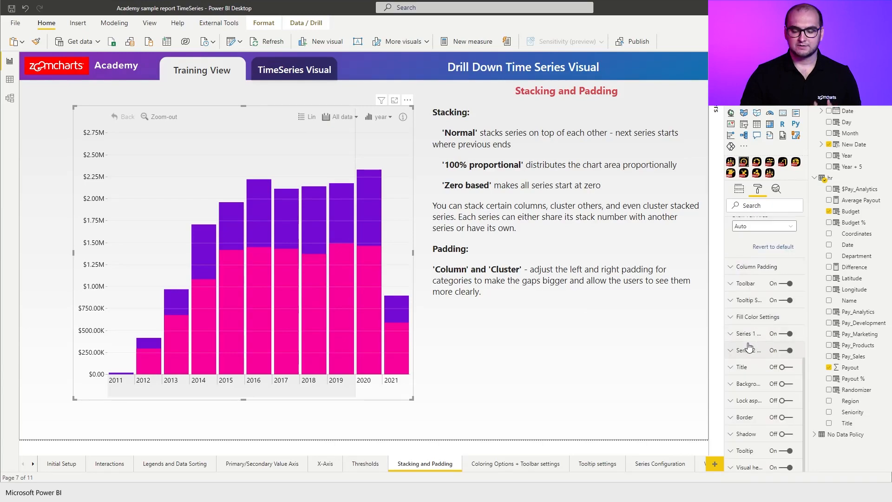
{"action": "left_click", "coordinate": [744, 334]}
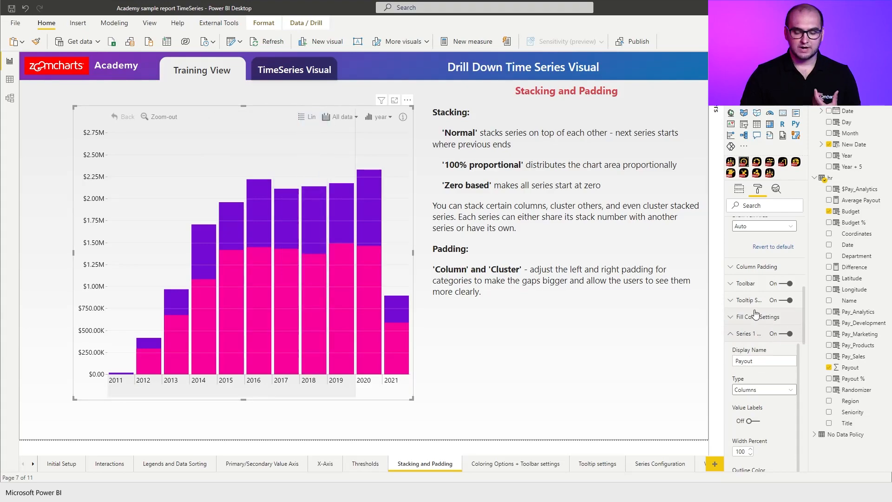
{"action": "scroll", "coordinate": [756, 314], "scroll_direction": "down", "scroll_amount": 2}
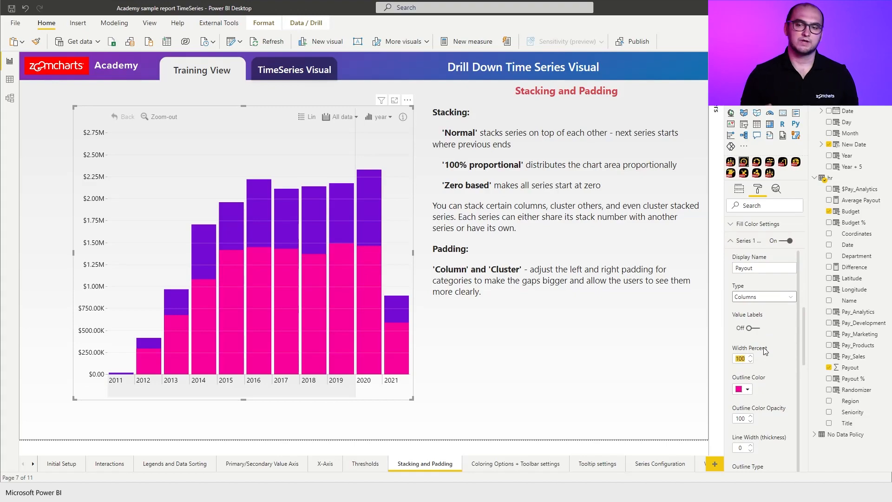
{"action": "type", "text": "50"}
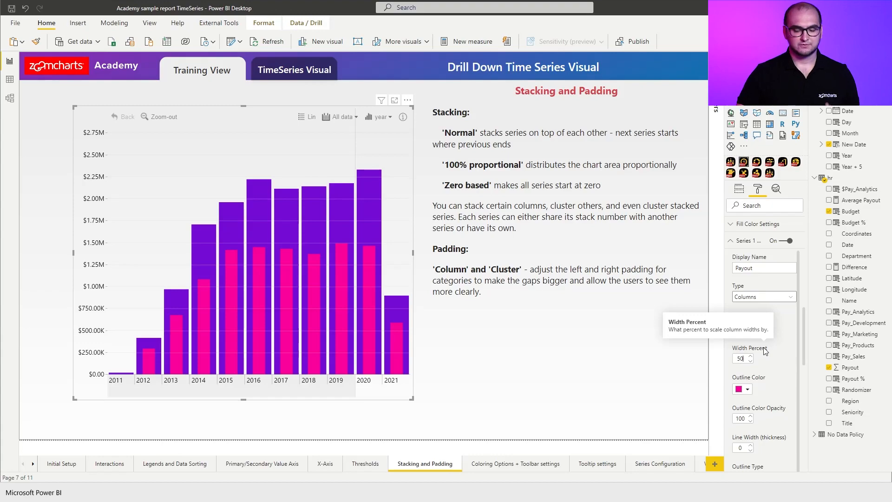
- Restore the Payout series' column width percent to 100 and collapse its settings
{"action": "double_click", "coordinate": [743, 361]}
{"action": "type", "text": "100"}
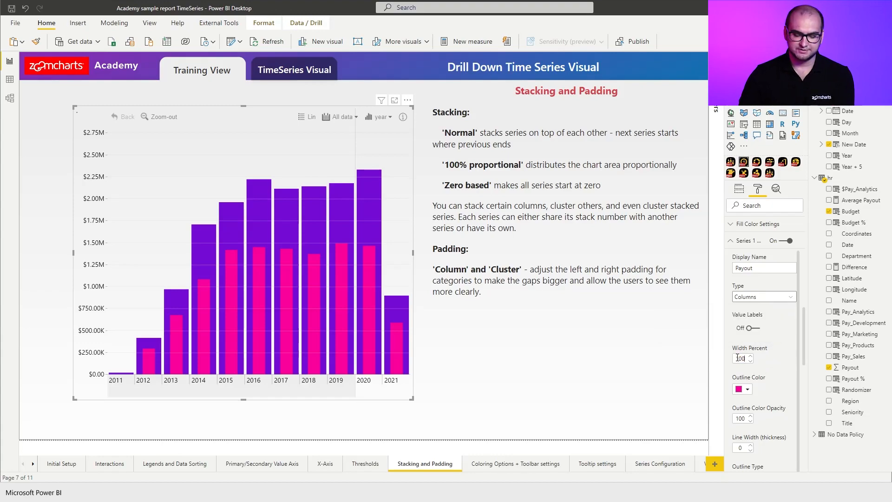
{"action": "left_click", "coordinate": [742, 241]}
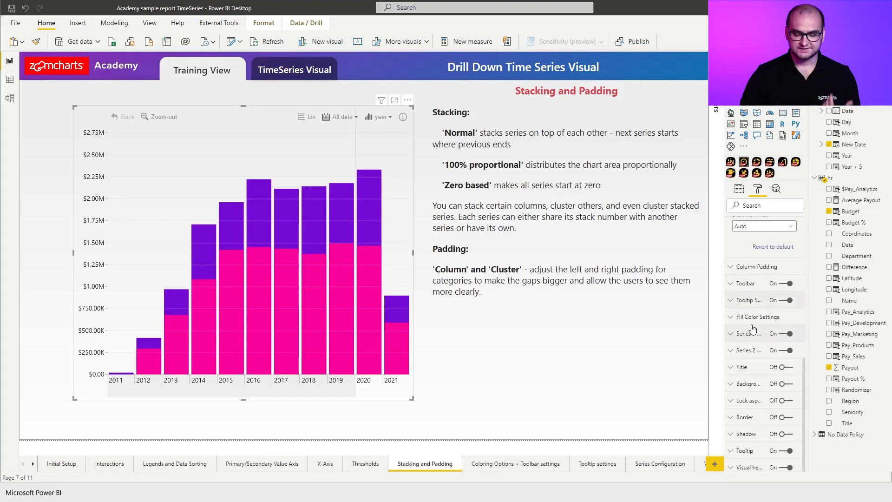
- Set the outline line width of the Budget series (Series 2) to 2
{"action": "left_click", "coordinate": [750, 351]}
{"action": "scroll", "coordinate": [761, 359], "scroll_direction": "down", "scroll_amount": 3}
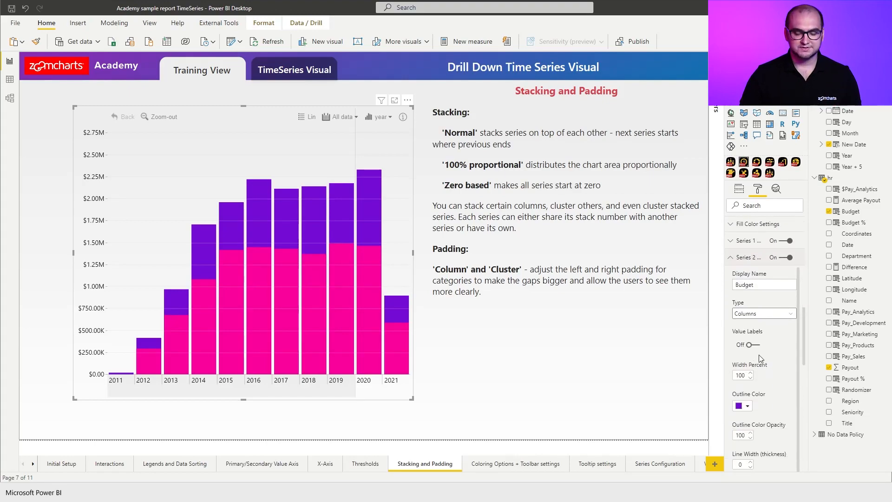
{"action": "scroll", "coordinate": [767, 363], "scroll_direction": "down", "scroll_amount": 1}
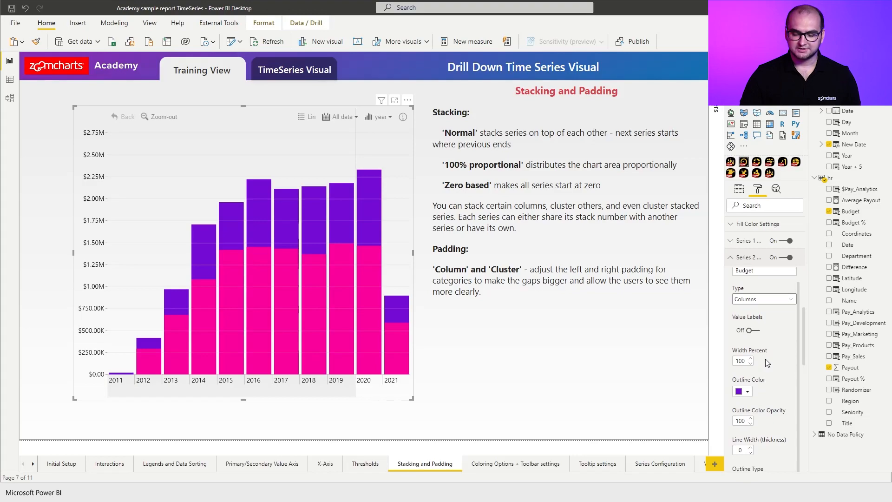
{"action": "scroll", "coordinate": [767, 363], "scroll_direction": "down", "scroll_amount": 3}
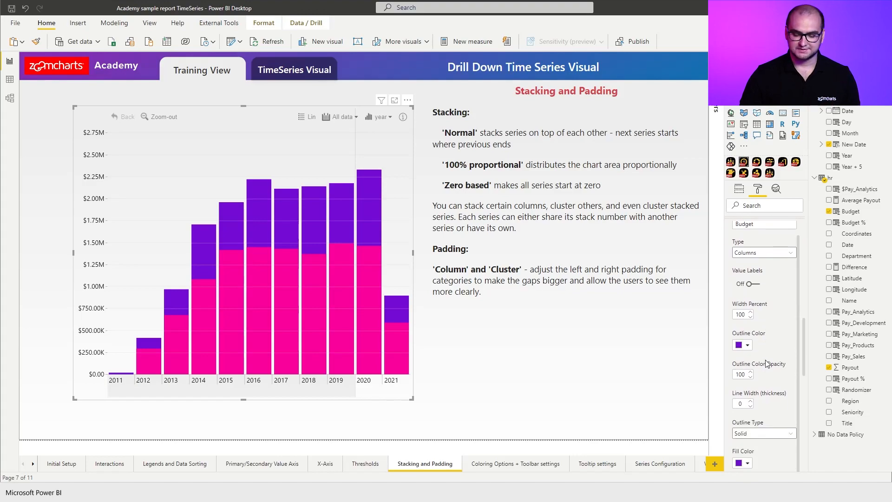
{"action": "left_click", "coordinate": [750, 402]}
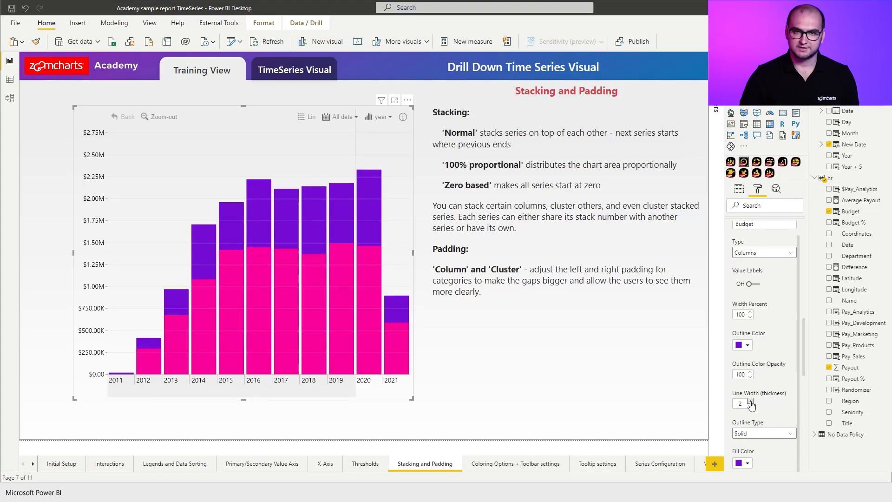
- Set the Budget series' outline line width to 3 and its fill color opacity to 20
{"action": "scroll", "coordinate": [762, 362], "scroll_direction": "down", "scroll_amount": 3}
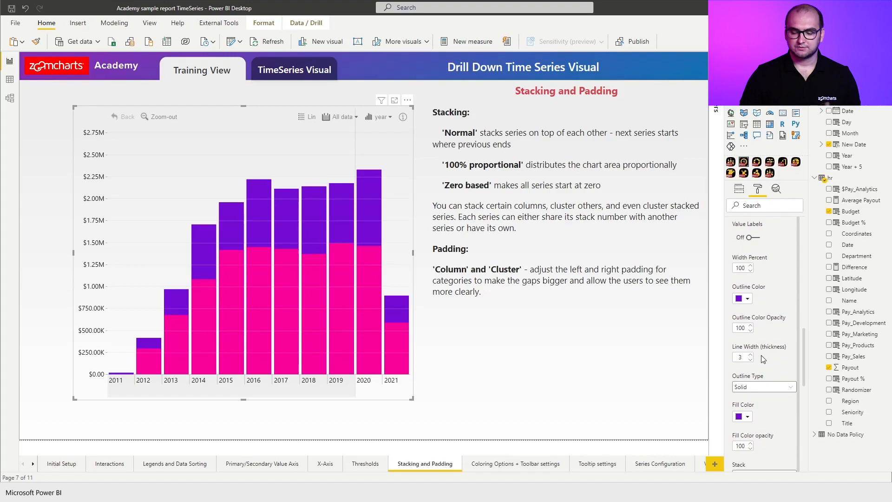
{"action": "scroll", "coordinate": [763, 359], "scroll_direction": "down", "scroll_amount": 2}
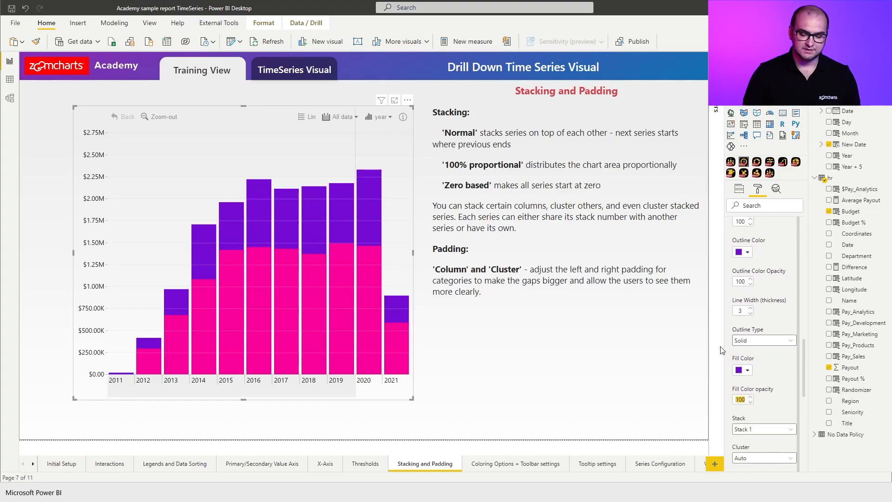
{"action": "type", "text": "20"}
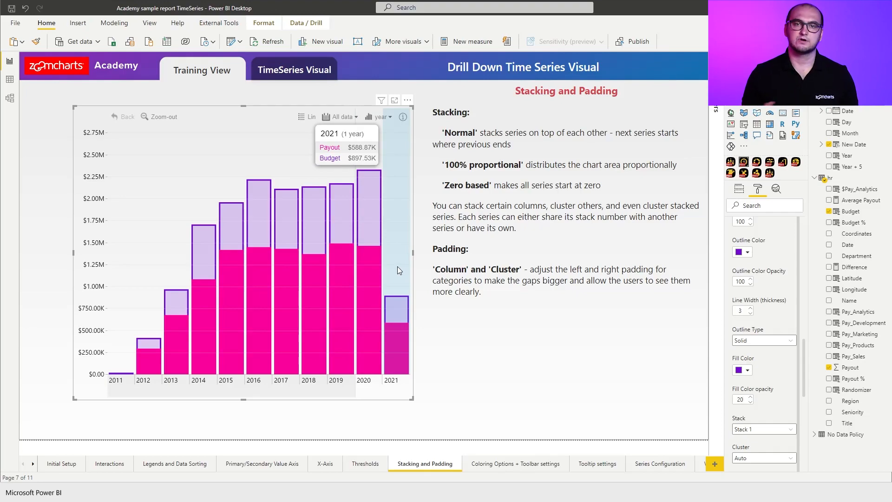
- Raise the Budget series' display order to 10 and set its fill color opacity to 0
{"action": "scroll", "coordinate": [780, 345], "scroll_direction": "down", "scroll_amount": 1}
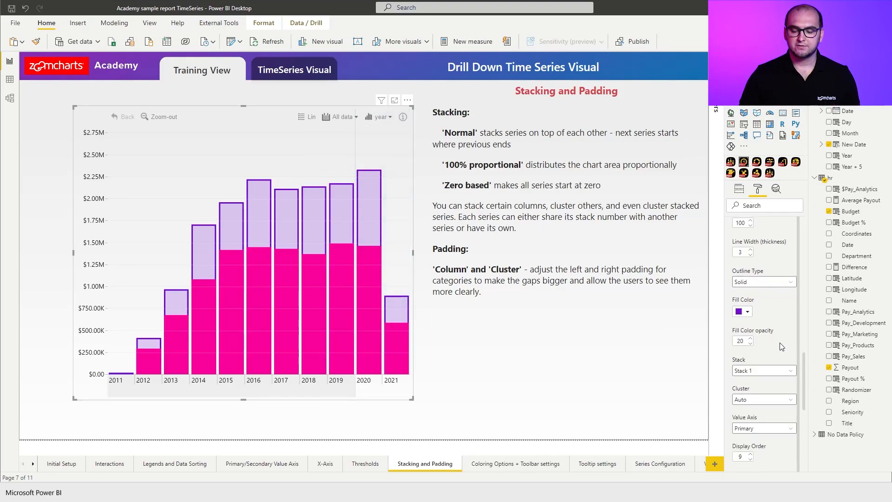
{"action": "scroll", "coordinate": [780, 344], "scroll_direction": "down", "scroll_amount": 1}
{"action": "left_click", "coordinate": [749, 419]}
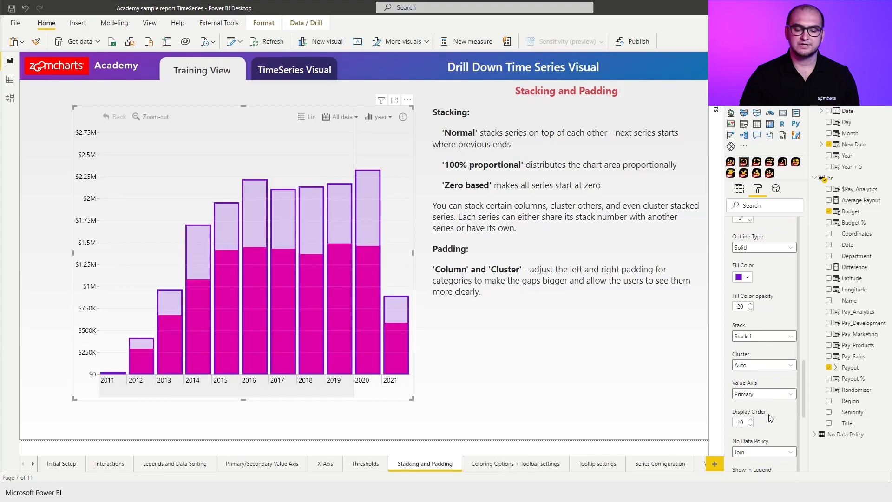
{"action": "double_click", "coordinate": [743, 306]}
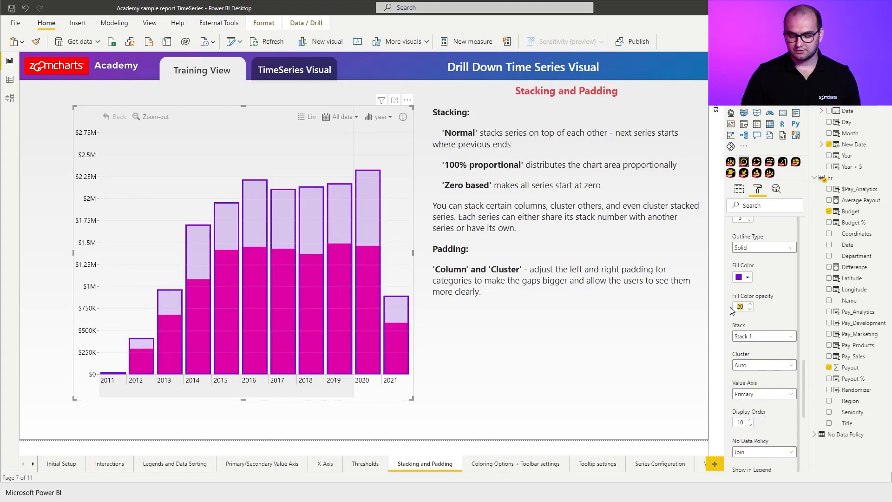
{"action": "type", "text": "0"}
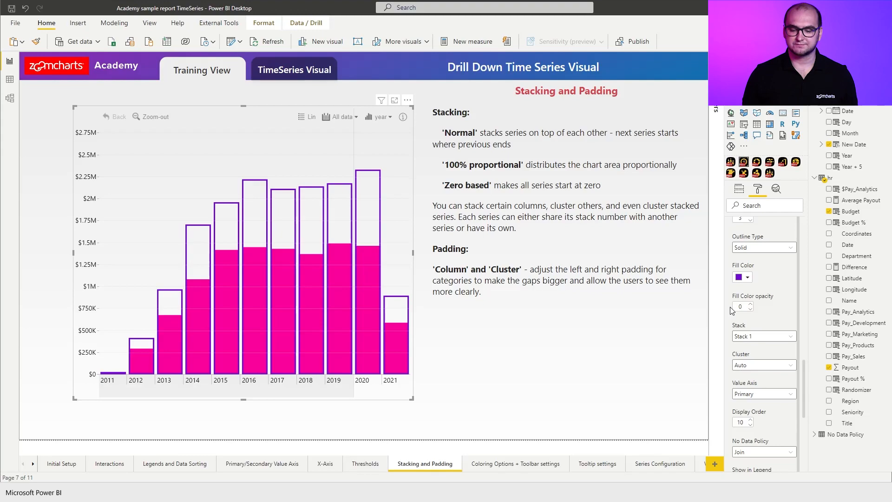
- Show the Cluster + Stack example of the TimeSeries Visual
{"action": "left_click", "coordinate": [300, 74]}
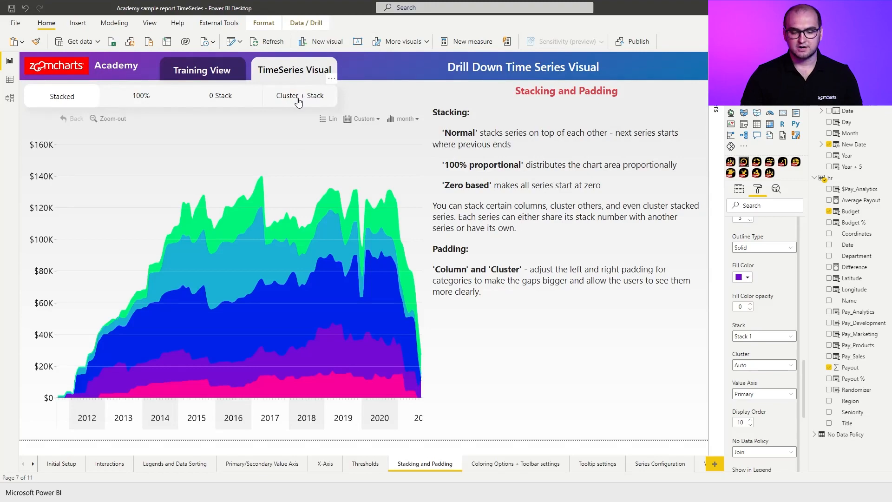
{"action": "left_click", "coordinate": [298, 99]}
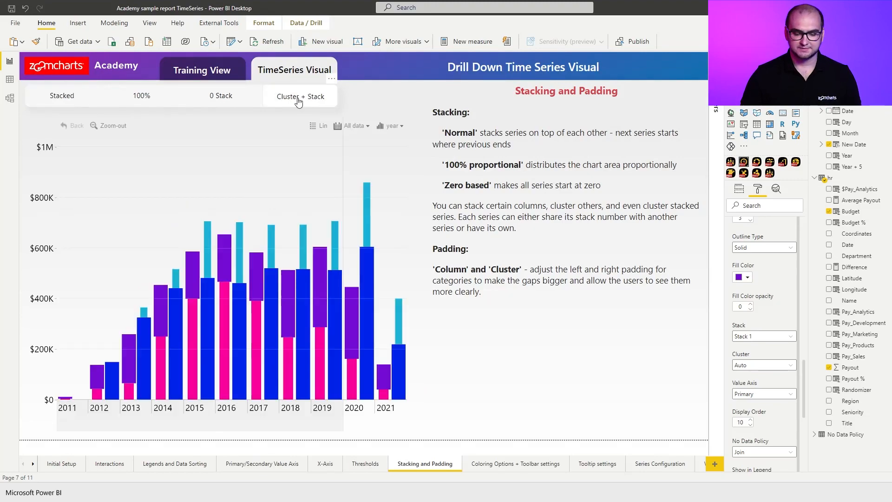
- Collapse the Budget series' settings and expand the chart's column padding settings
{"action": "scroll", "coordinate": [769, 257], "scroll_direction": "up", "scroll_amount": 1}
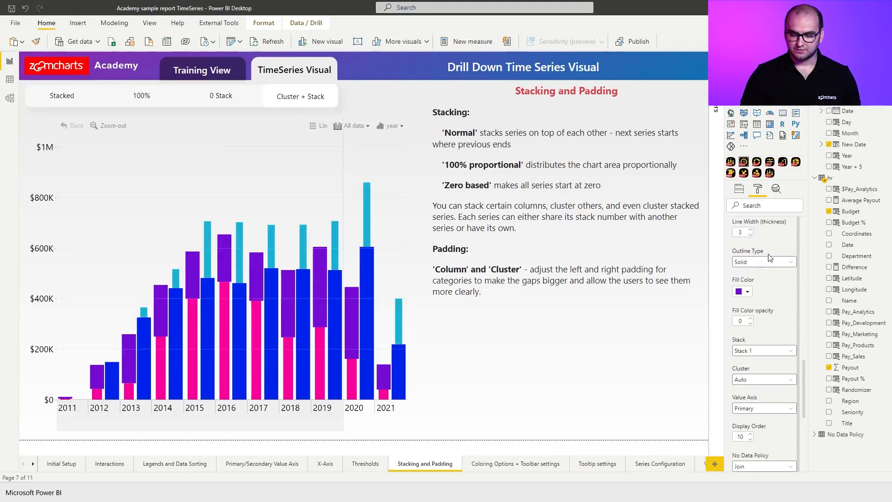
{"action": "scroll", "coordinate": [761, 265], "scroll_direction": "down", "scroll_amount": 5}
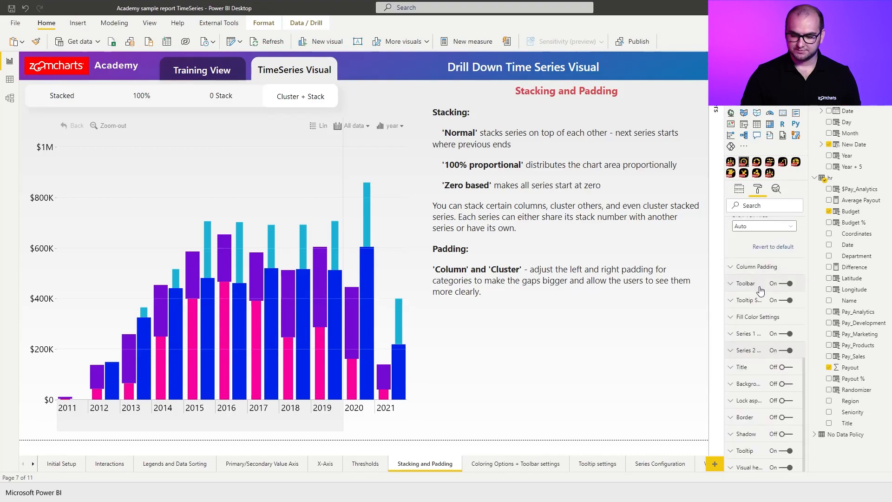
{"action": "scroll", "coordinate": [760, 290], "scroll_direction": "up", "scroll_amount": 5}
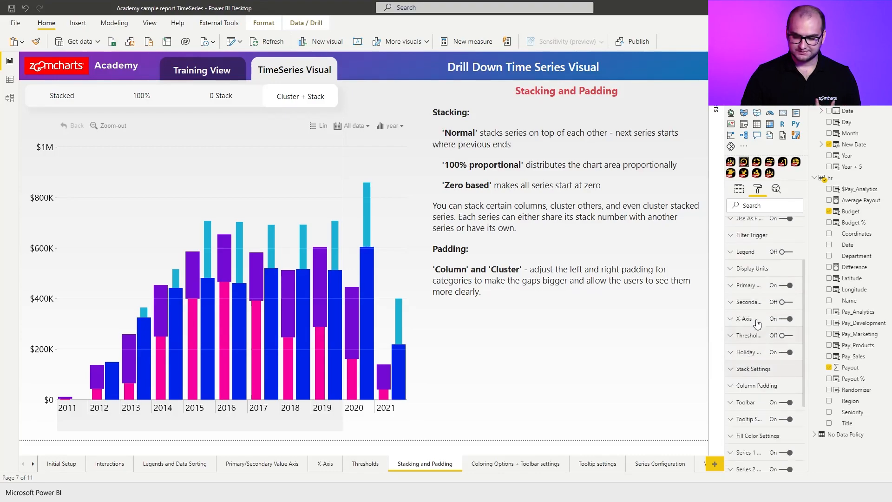
{"action": "scroll", "coordinate": [758, 321], "scroll_direction": "down", "scroll_amount": 4}
{"action": "left_click", "coordinate": [756, 295]}
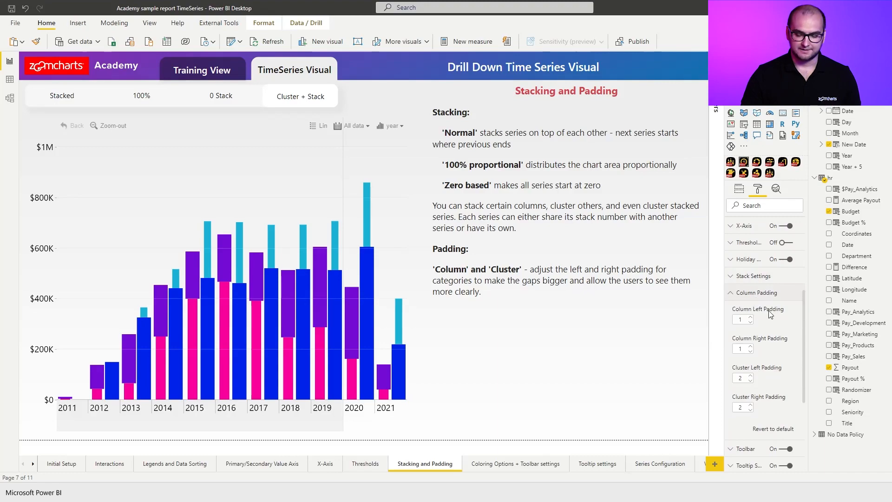